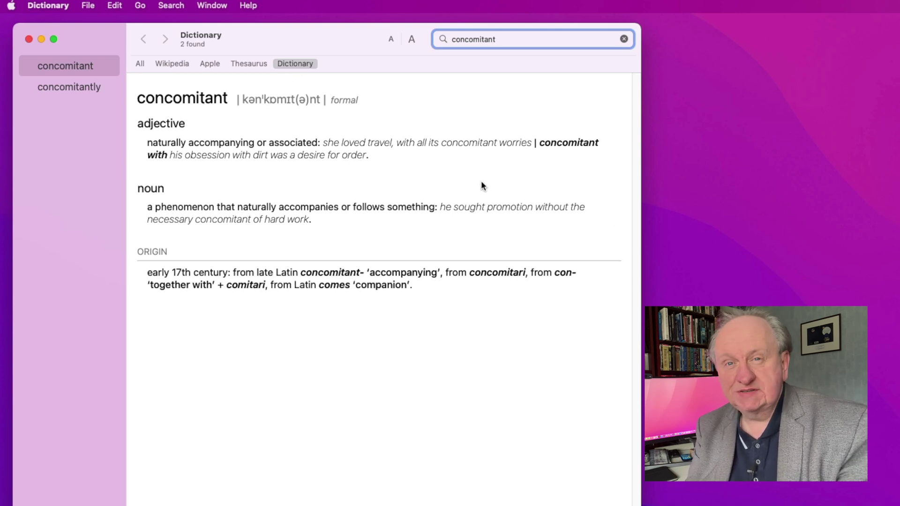
- Look up the word "worries" from the adjective's example sentence and return to the concomitant entry
left_click(518, 148)
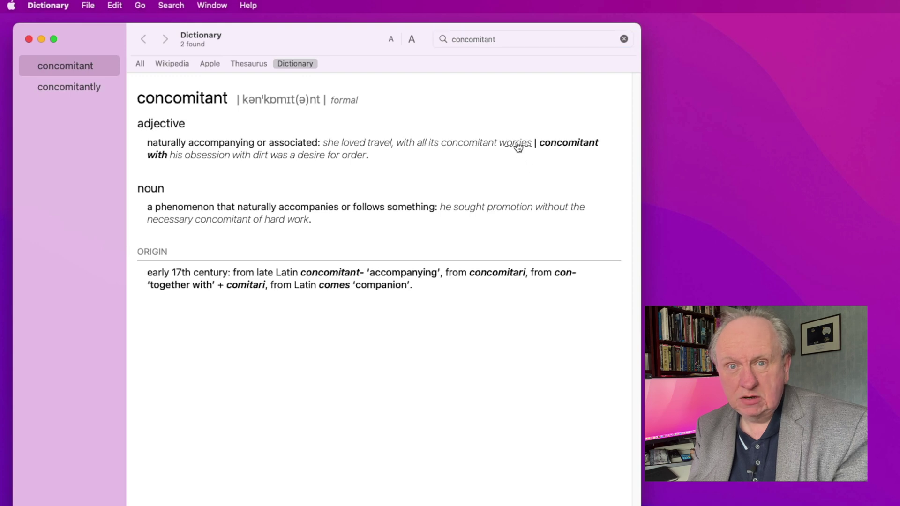
left_click(518, 148)
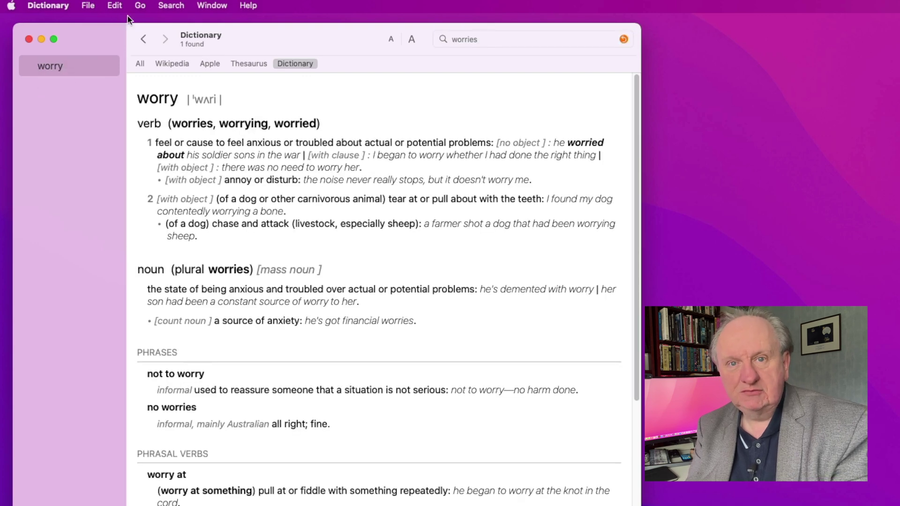
left_click(143, 38)
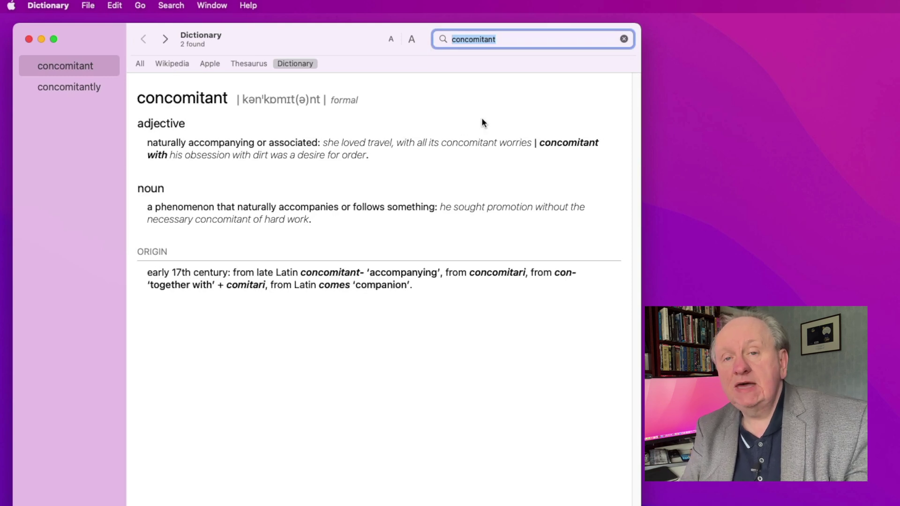
- Have the headword "concomitant" spoken aloud
right_click(197, 101)
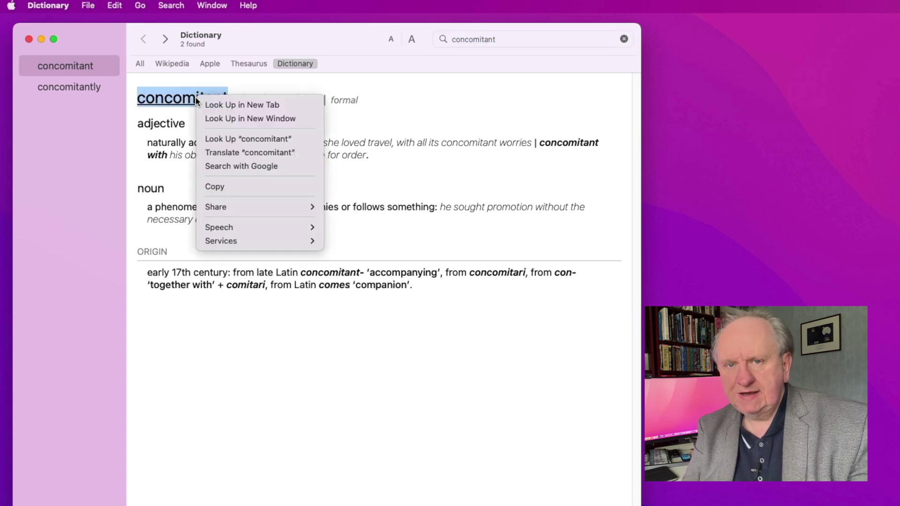
mouse_move(281, 227)
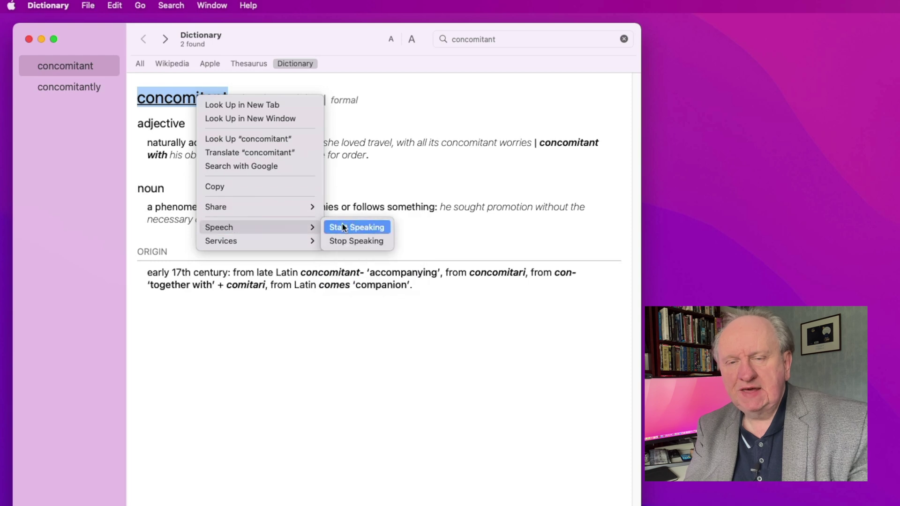
left_click(371, 228)
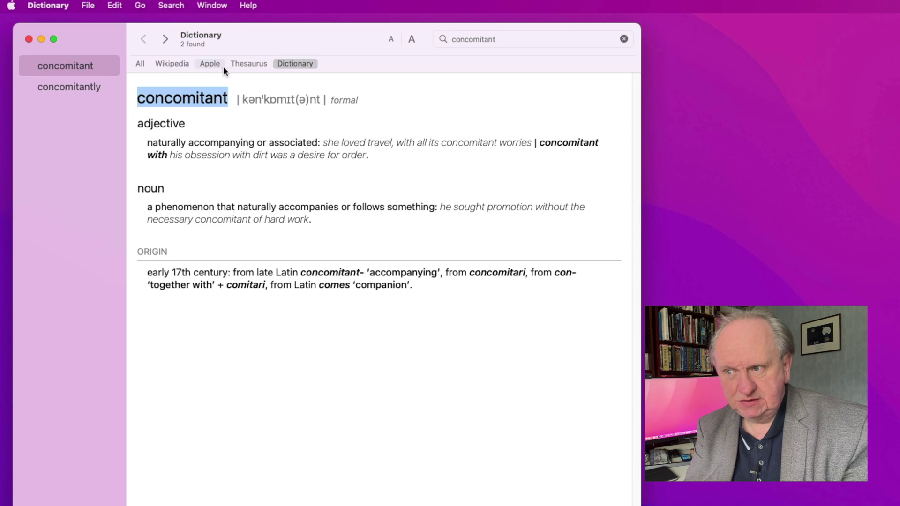
- View concomitant in the Thesaurus and look up "iPad" in the Apple reference source
left_click(252, 66)
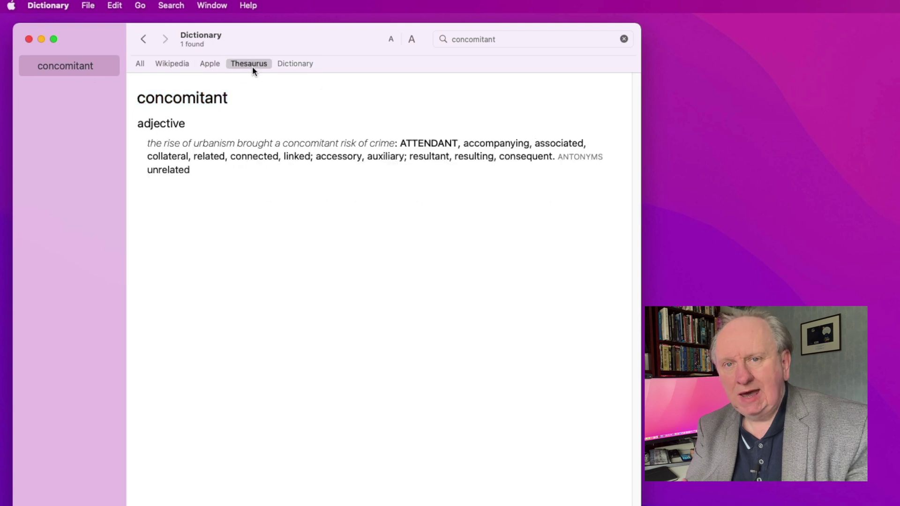
left_click(212, 64)
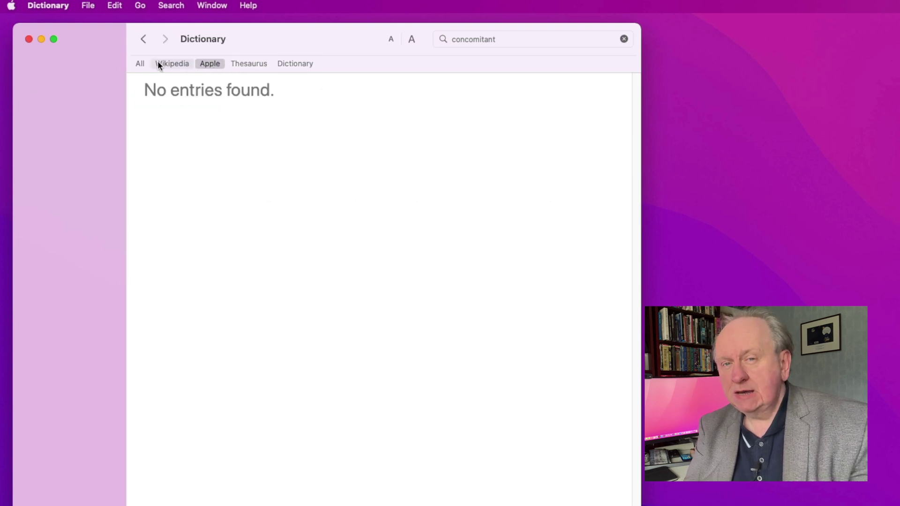
left_click(156, 62)
left_click(206, 63)
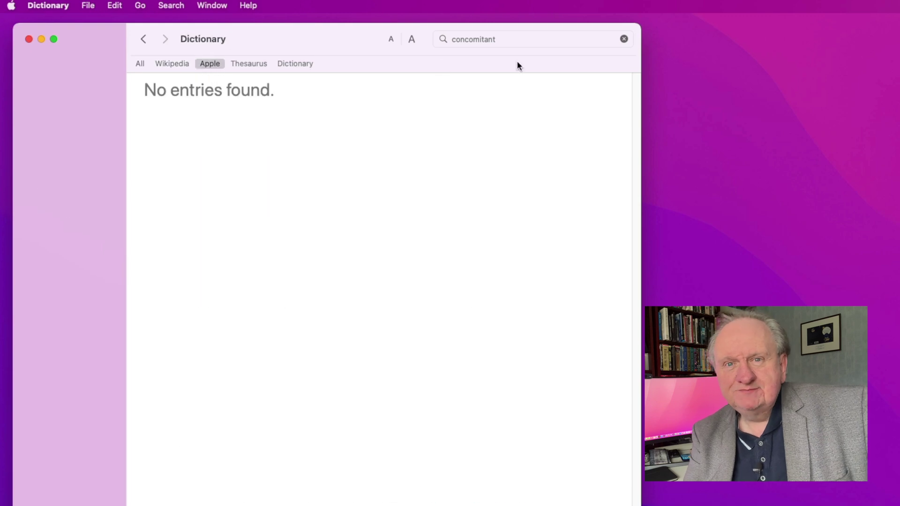
left_click(540, 41)
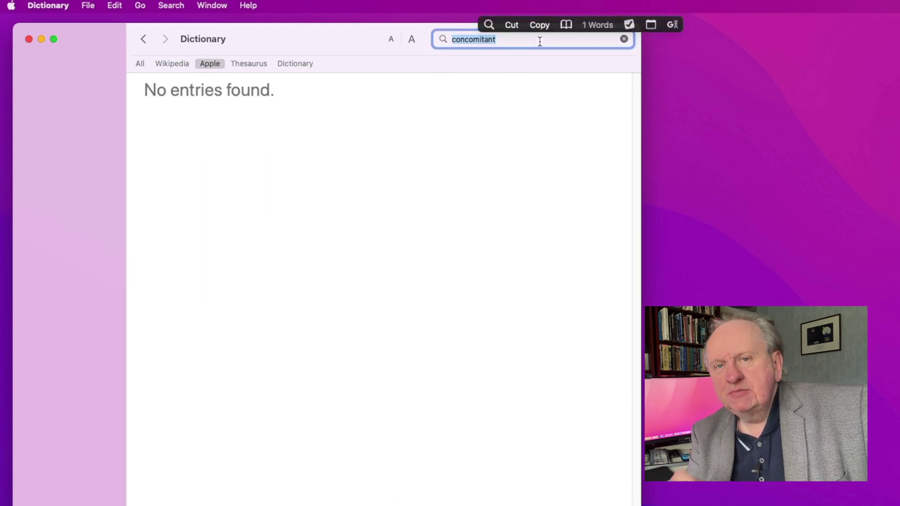
type("iPad")
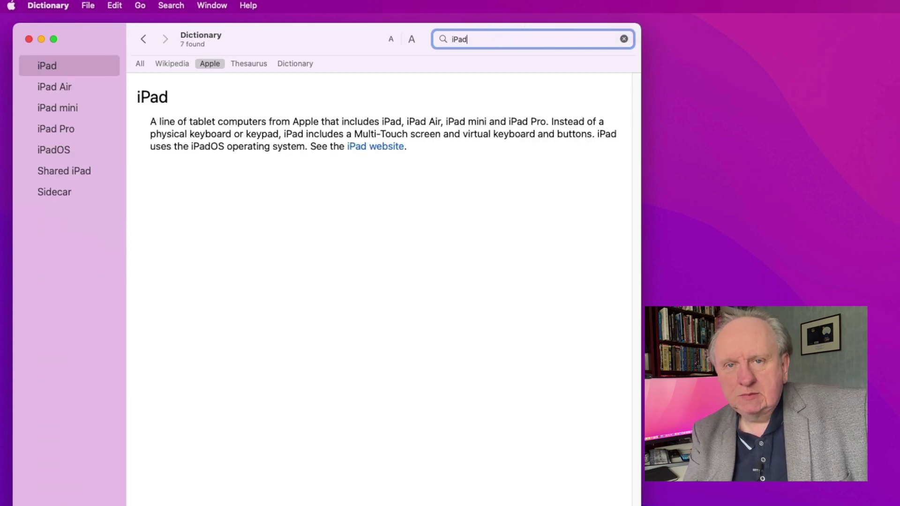
- Search for "concomitant" again and display its Thesaurus entry
key("cmd+a")
type("concomitant")
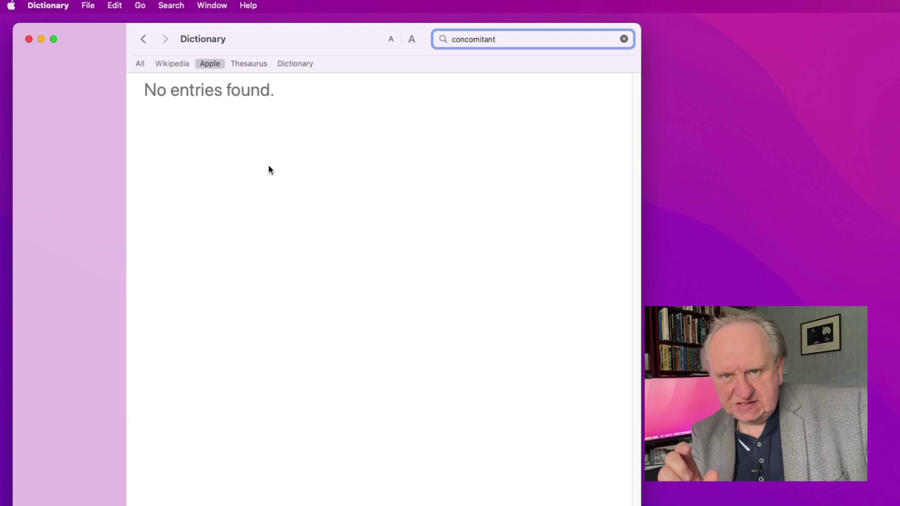
left_click(249, 64)
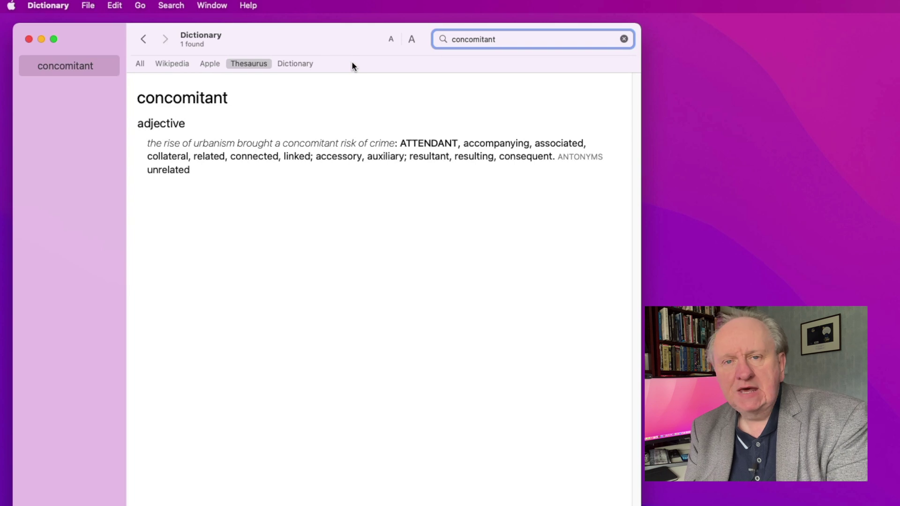
- Browse the Wikipedia results for concomitant, opening the Mill's Methods article before returning to the main Concomitant article
left_click(170, 61)
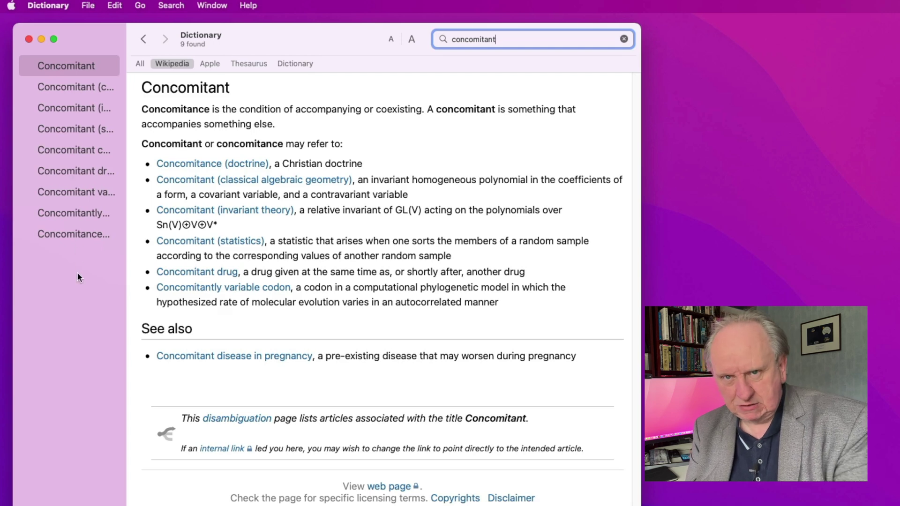
left_click(76, 192)
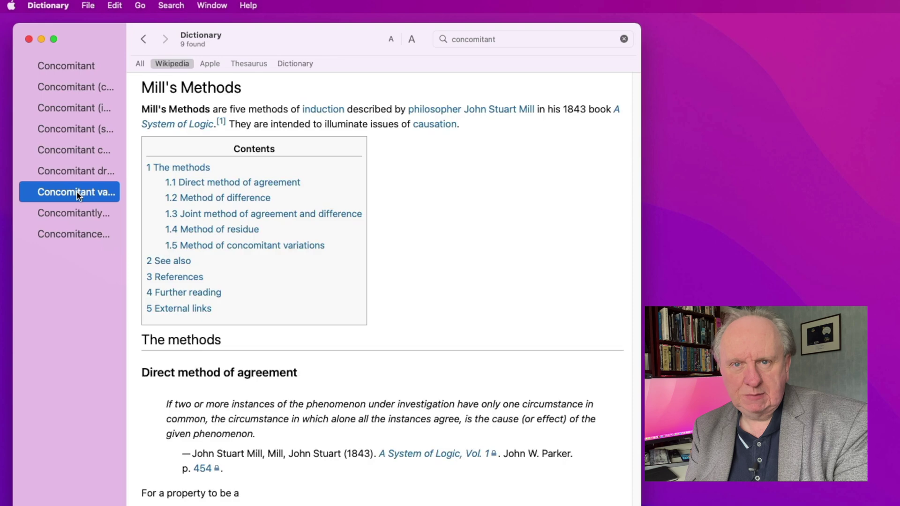
left_click(75, 66)
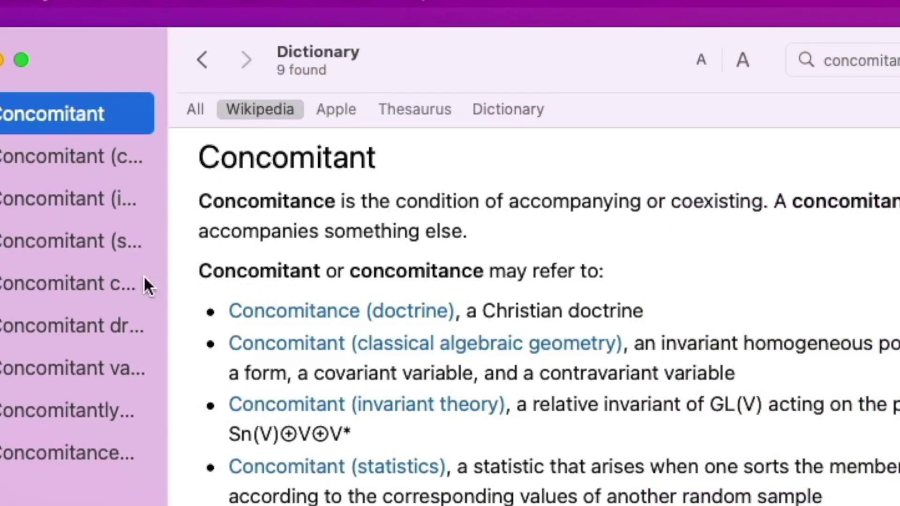
- Show concomitant in all reference sources and read through the Wikipedia, Thesaurus and Dictionary sections
left_click(194, 109)
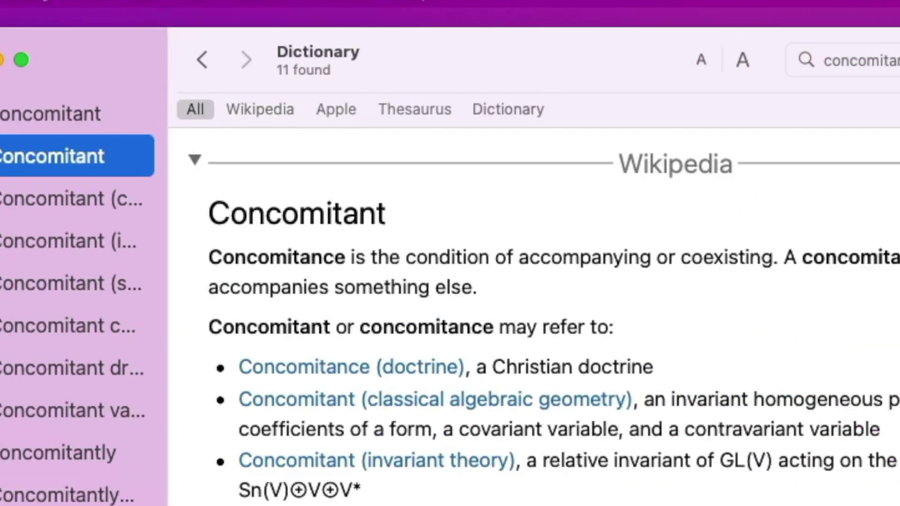
scroll(534, 314, "down", 10)
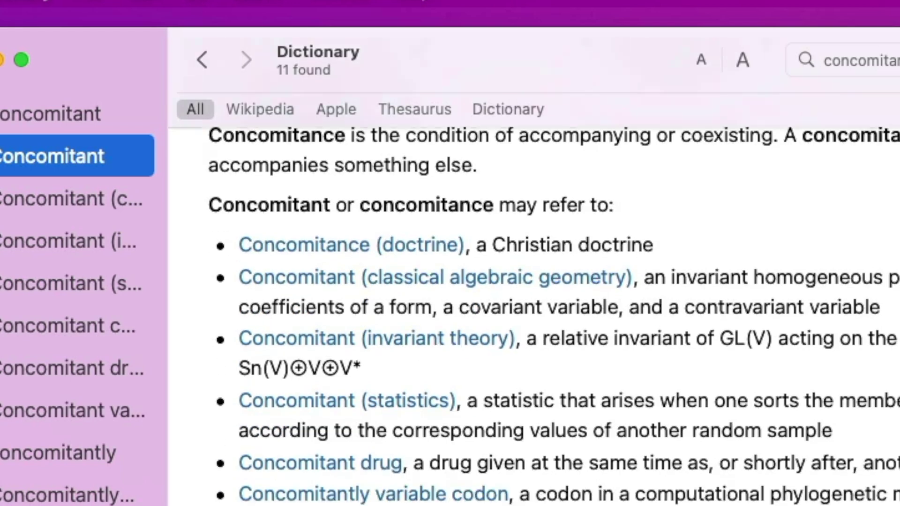
scroll(534, 314, "down", 4)
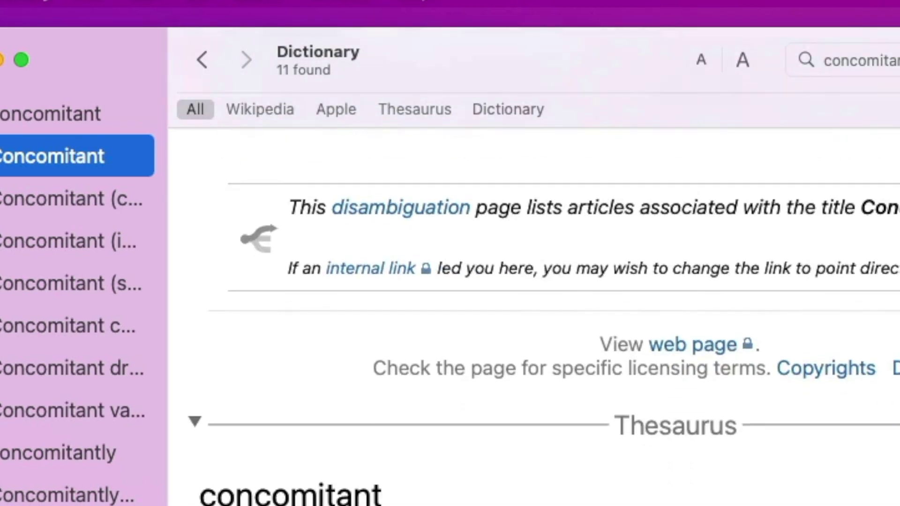
scroll(534, 314, "down", 5)
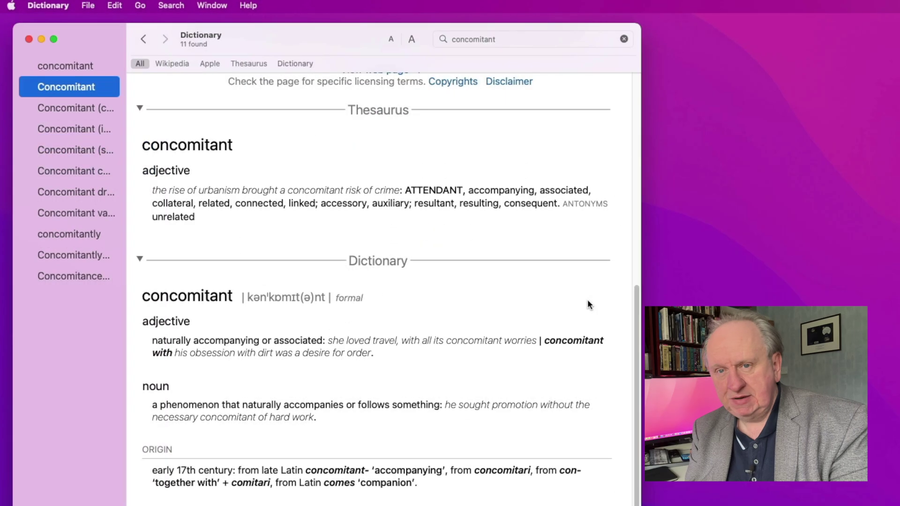
scroll(452, 242, "up", 5)
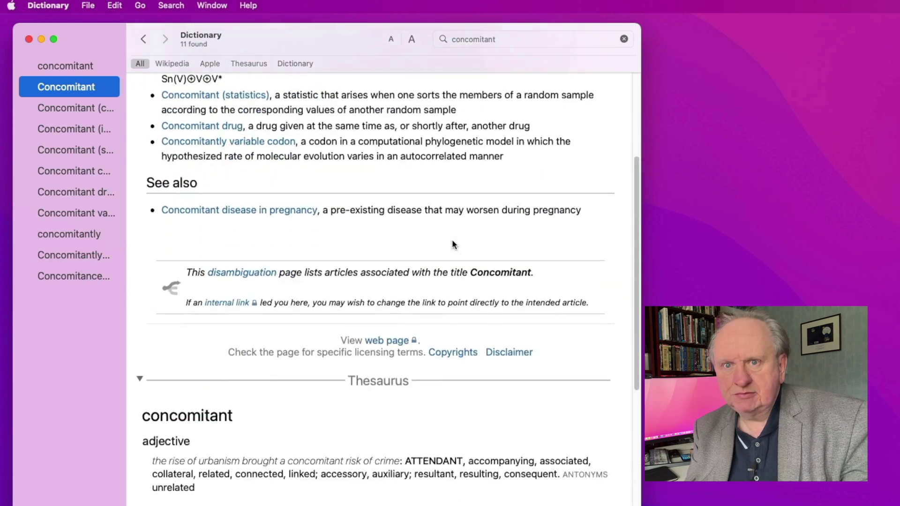
scroll(451, 243, "down", 5)
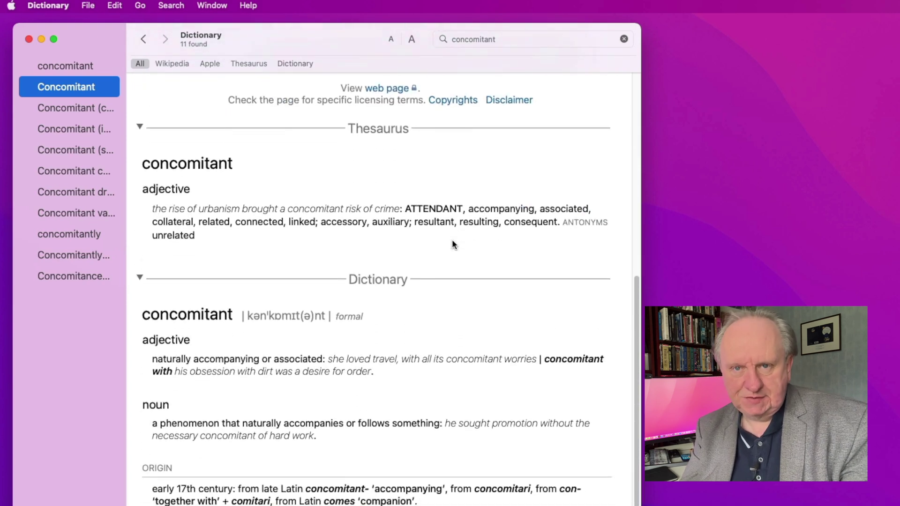
scroll(341, 160, "down", 1)
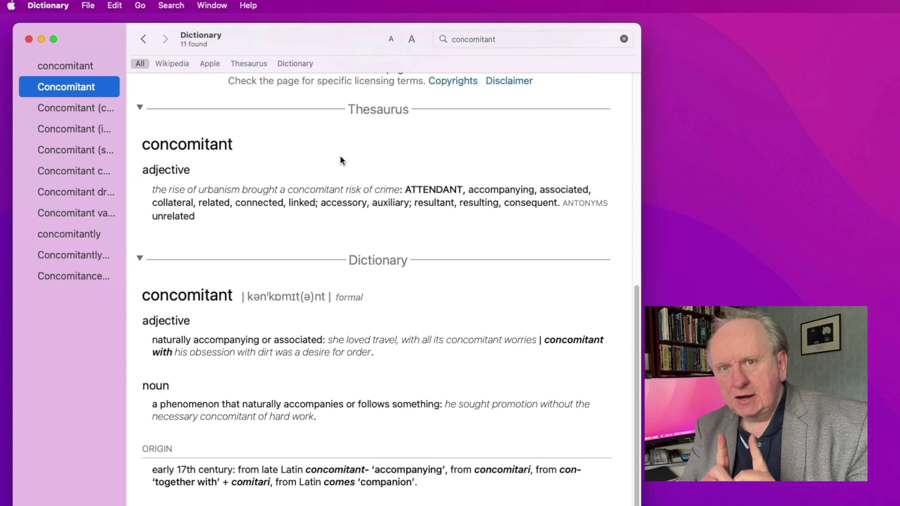
scroll(340, 156, "up", 10)
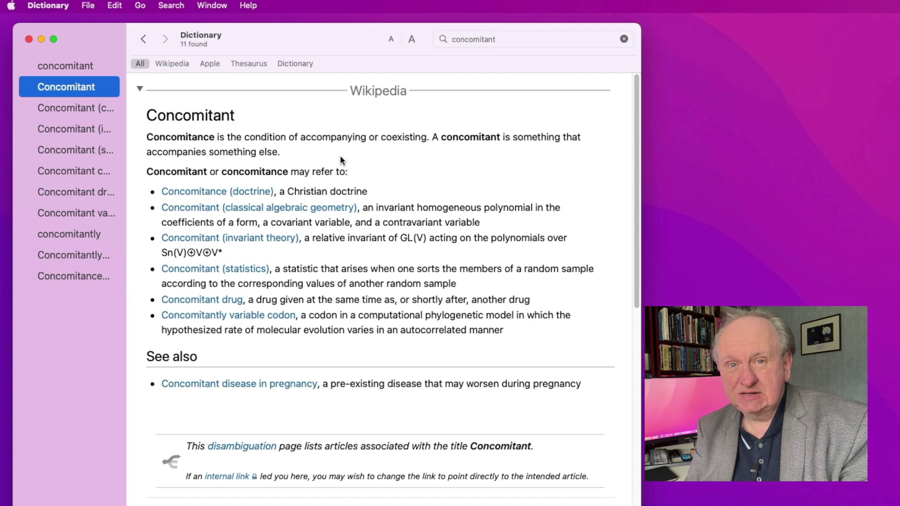
- Enable Terminology as a reference source in the preferences and close them
left_click(57, 4)
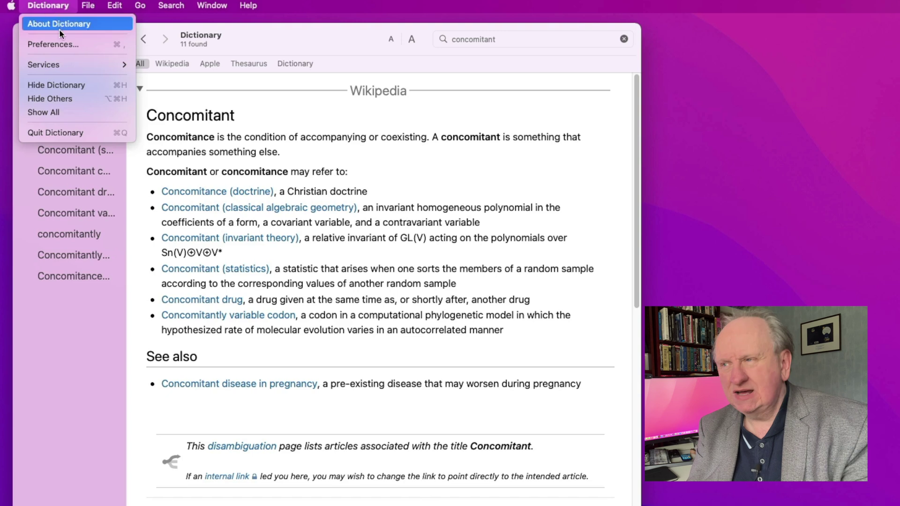
left_click(63, 43)
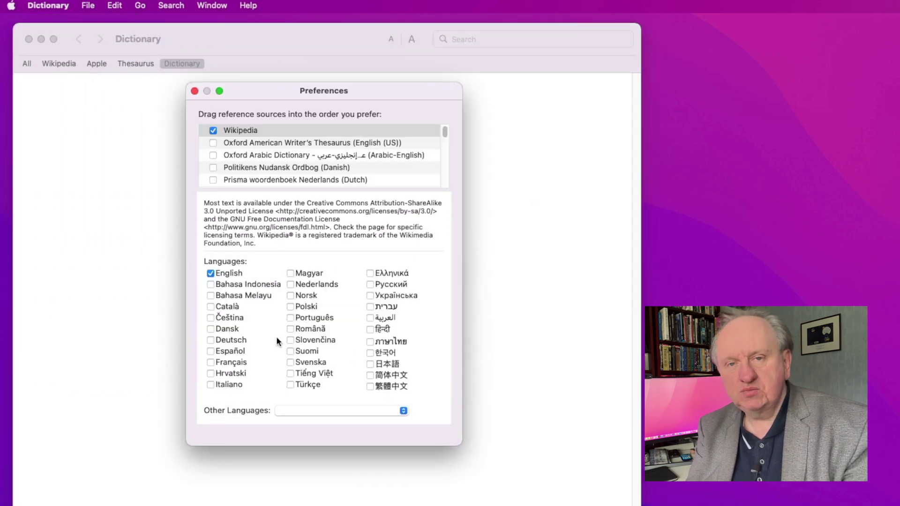
scroll(341, 153, "down", 3)
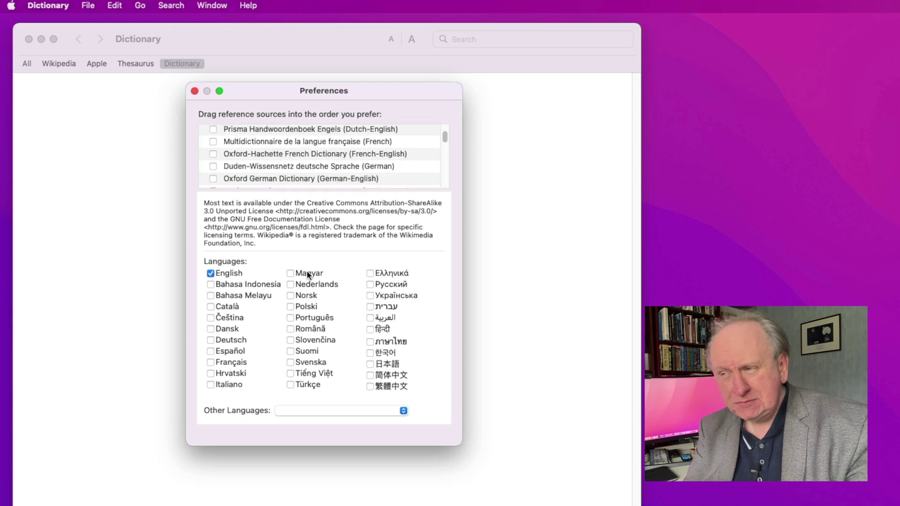
scroll(363, 161, "down", 10)
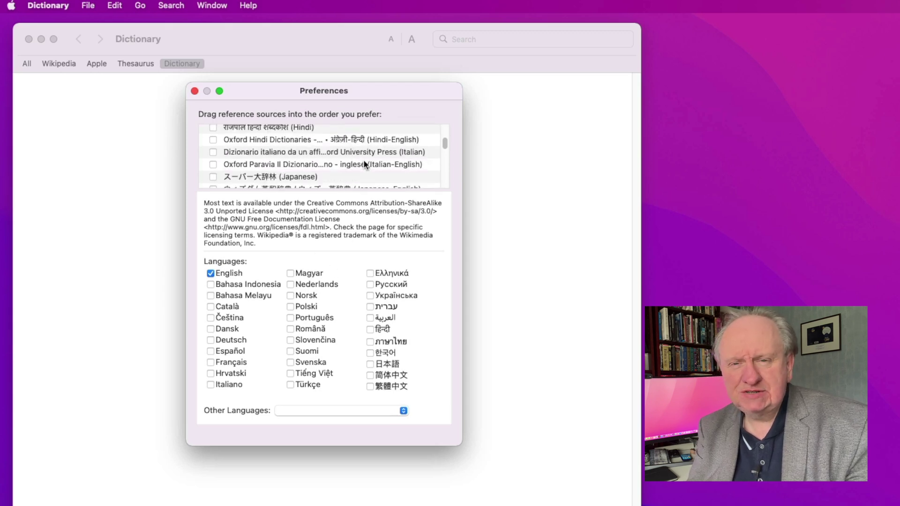
scroll(363, 162, "down", 5)
scroll(358, 163, "up", 2)
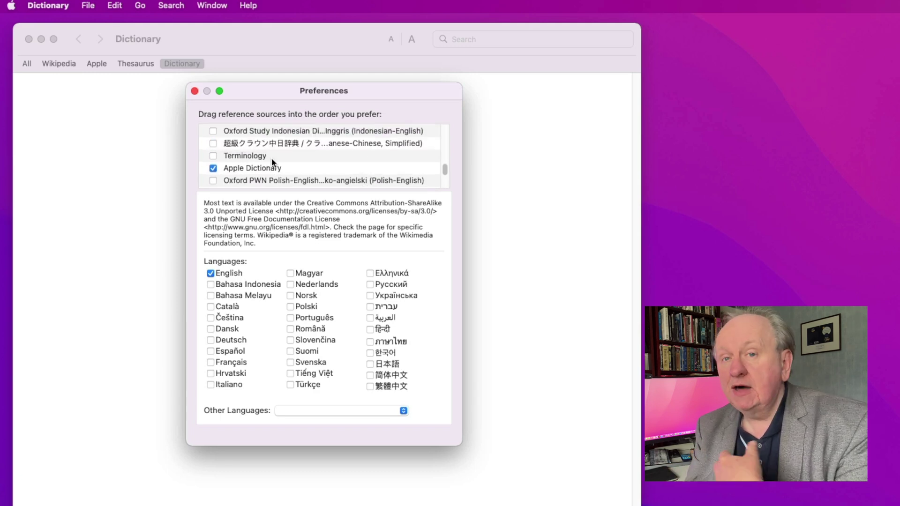
left_click(212, 156)
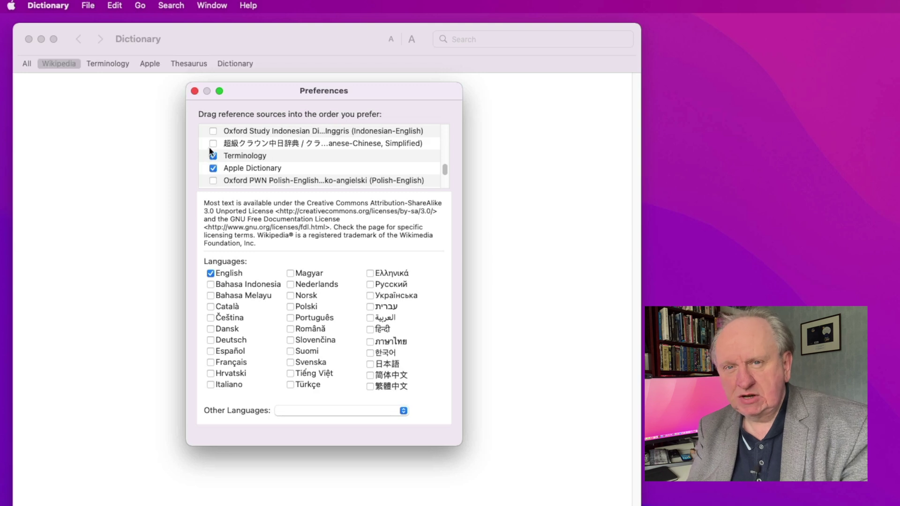
left_click(195, 91)
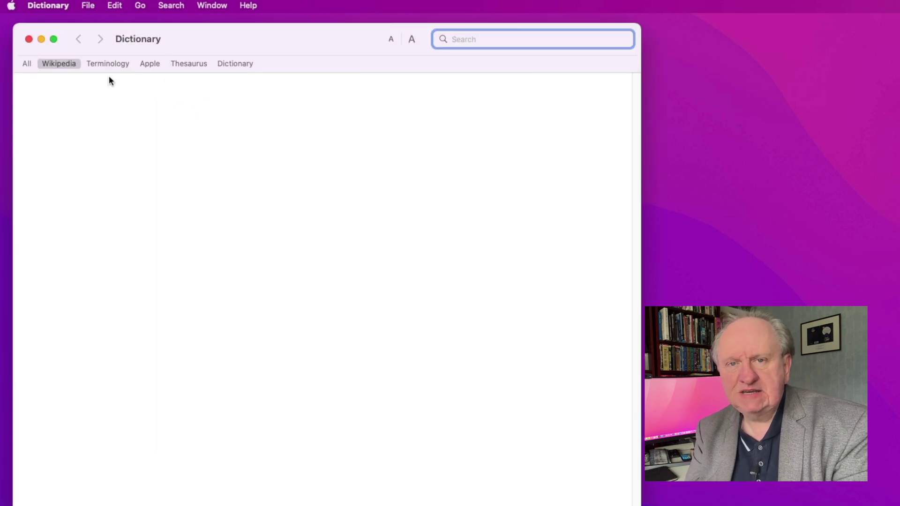
- Look up "concomitant" in the Terminology source and display its entries from all sources
left_click(108, 63)
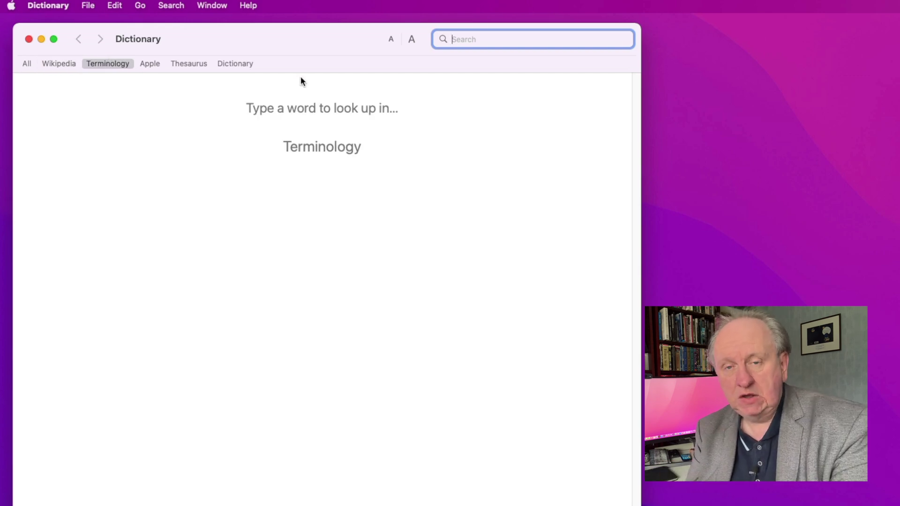
type("con")
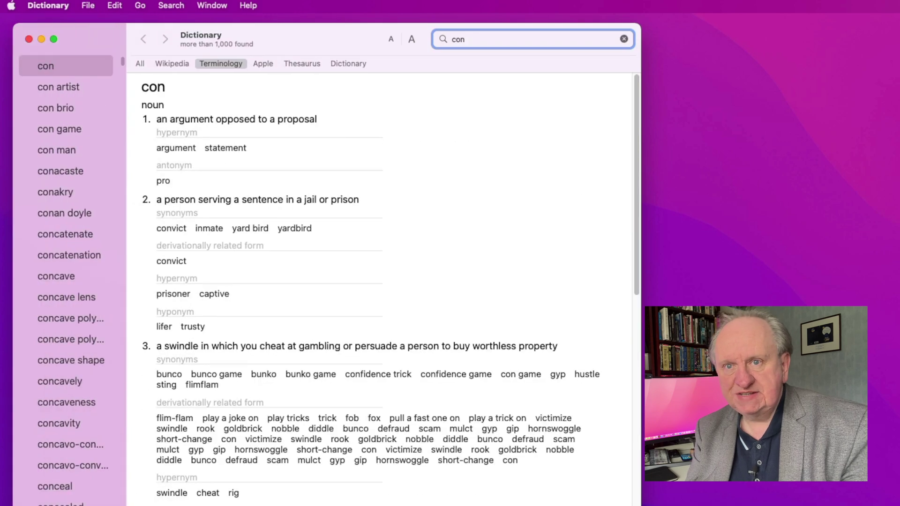
type("comitant")
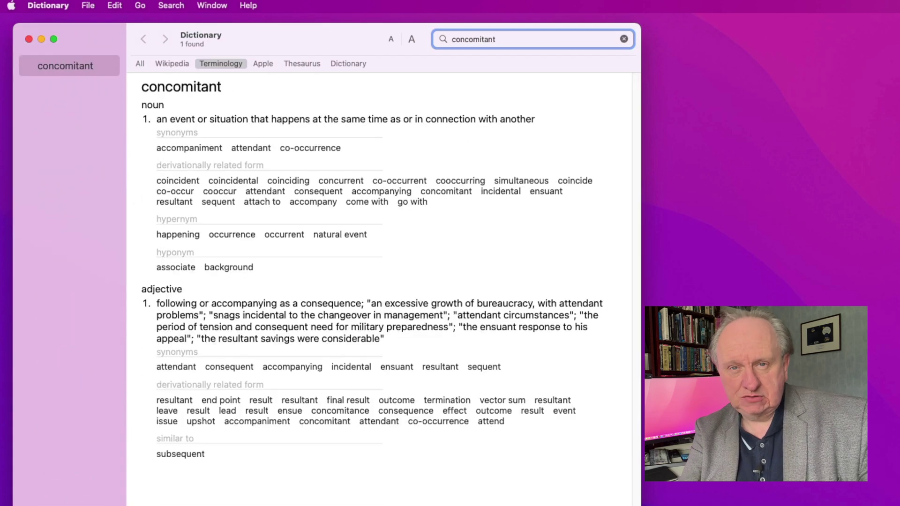
left_click(137, 62)
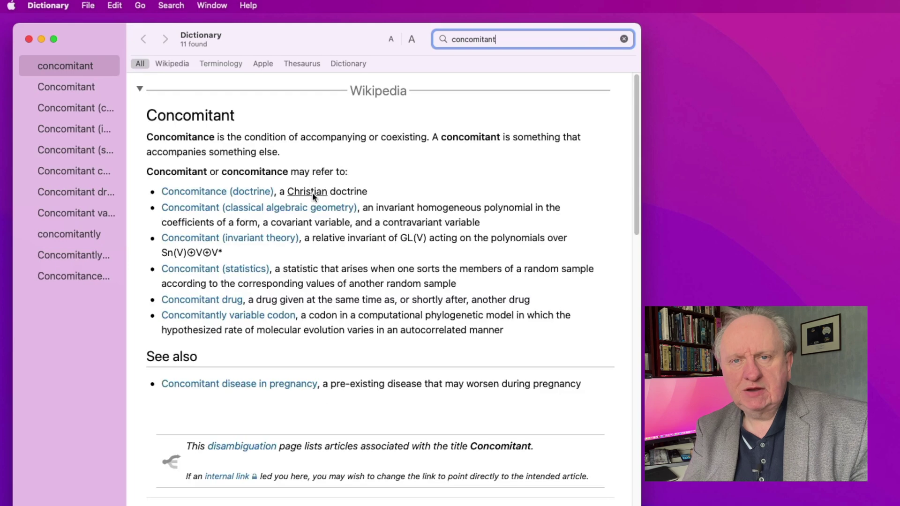
- Skim the all-sources entries for concomitant and review the list of reference sources in the preferences
scroll(328, 211, "down", 3)
scroll(346, 227, "down", 2)
scroll(344, 227, "up", 4)
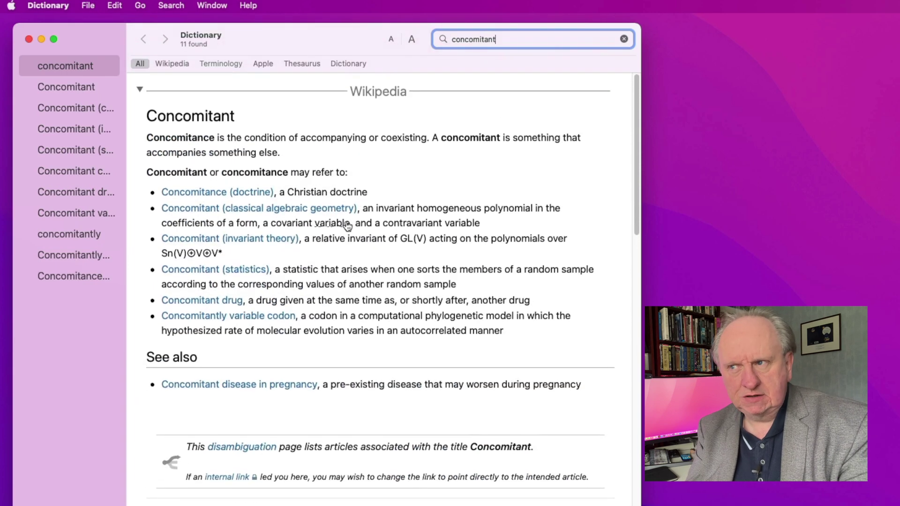
left_click(70, 5)
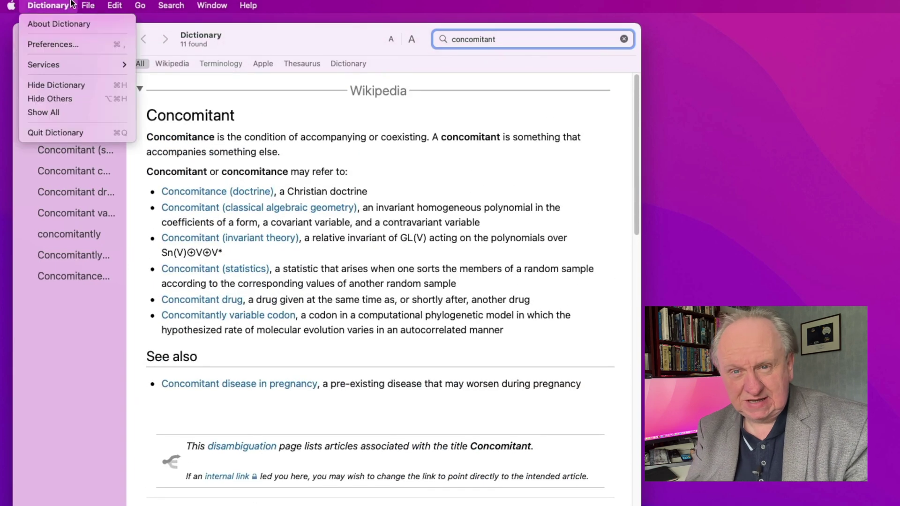
left_click(65, 39)
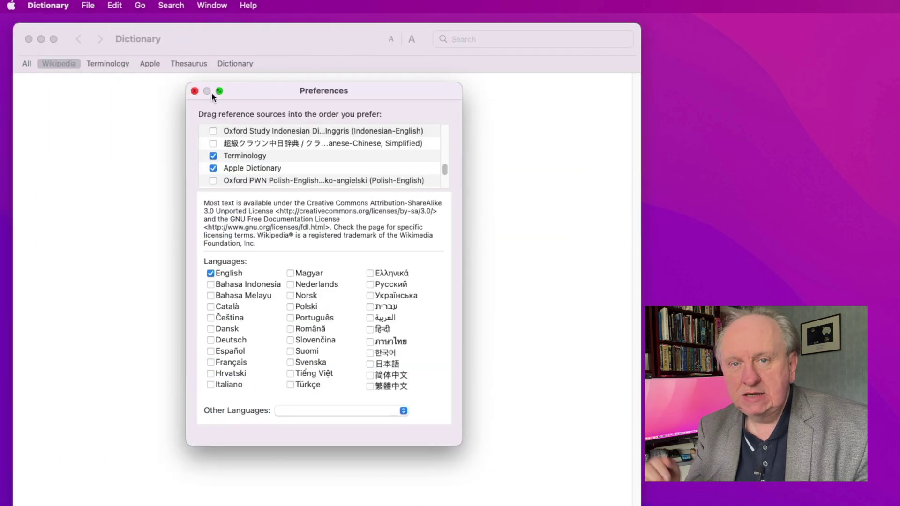
left_click(361, 156)
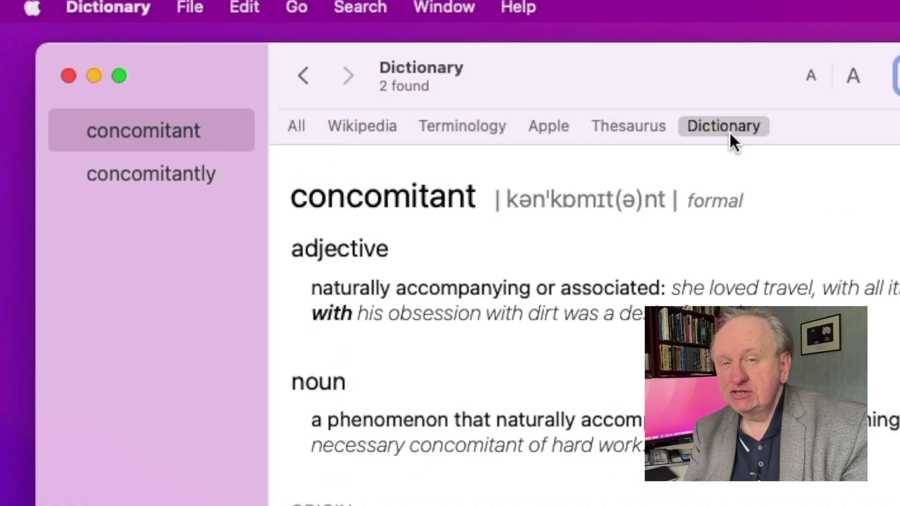
- Open the Front/Back Matter of the Oxford Dictionary of English and view its list of sections
left_click(303, 6)
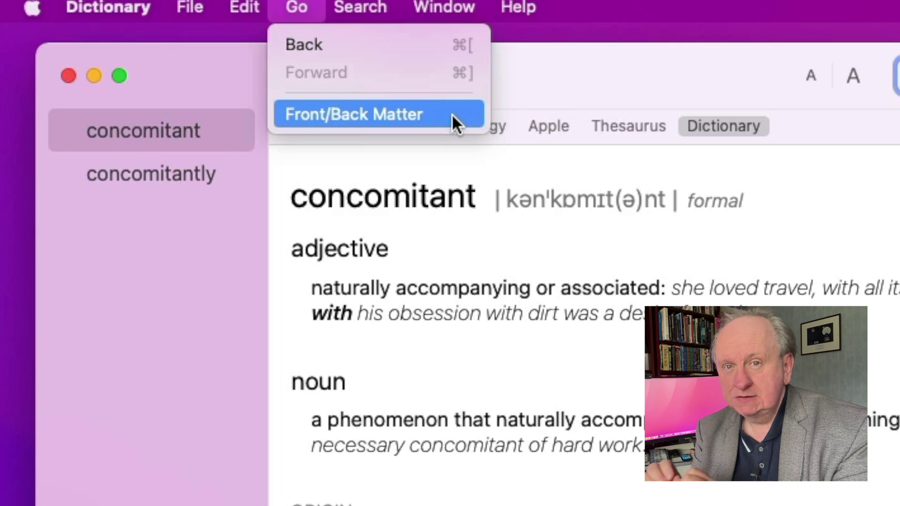
left_click(453, 117)
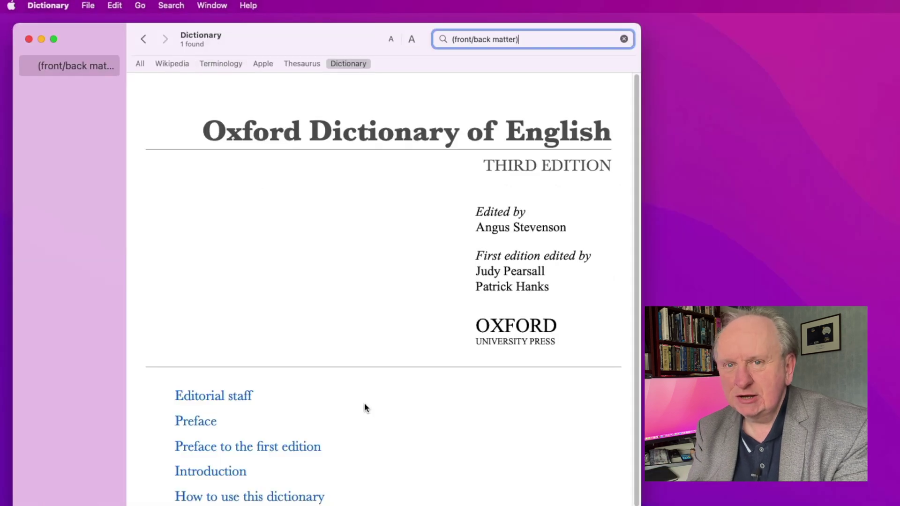
scroll(364, 403, "down", 2)
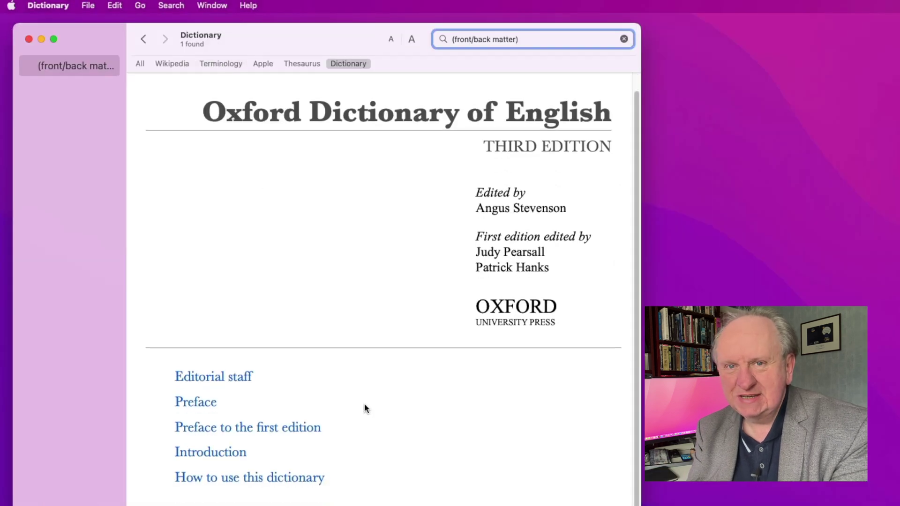
- Open the "Preface to the first edition" section and read through its text
left_click(291, 433)
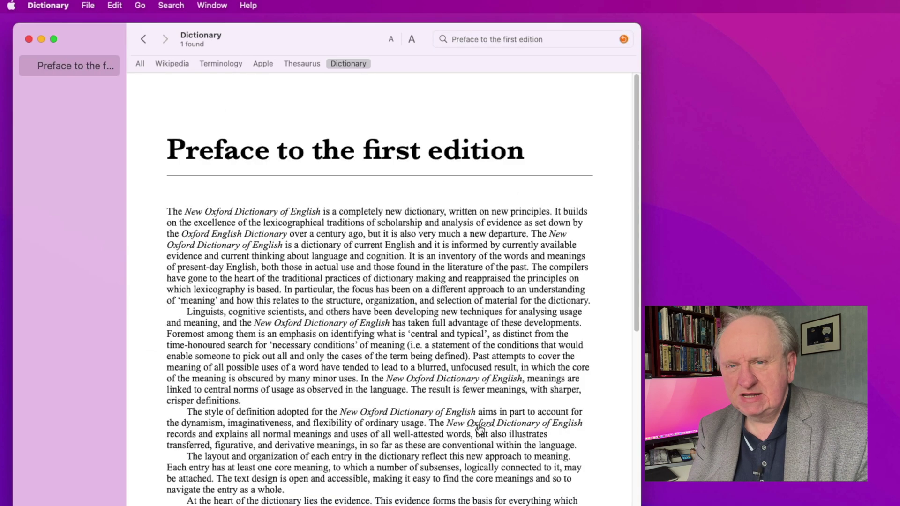
scroll(479, 427, "down", 6)
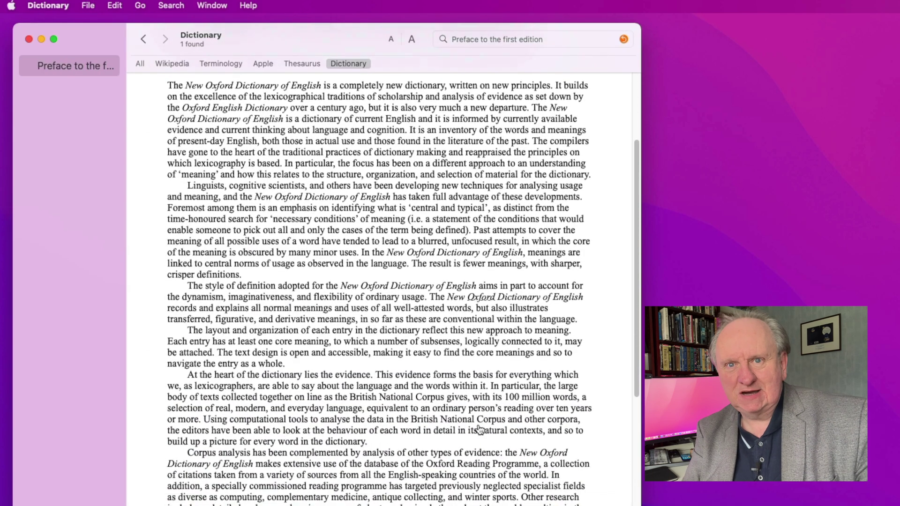
scroll(478, 428, "down", 3)
scroll(479, 427, "down", 3)
scroll(479, 427, "down", 4)
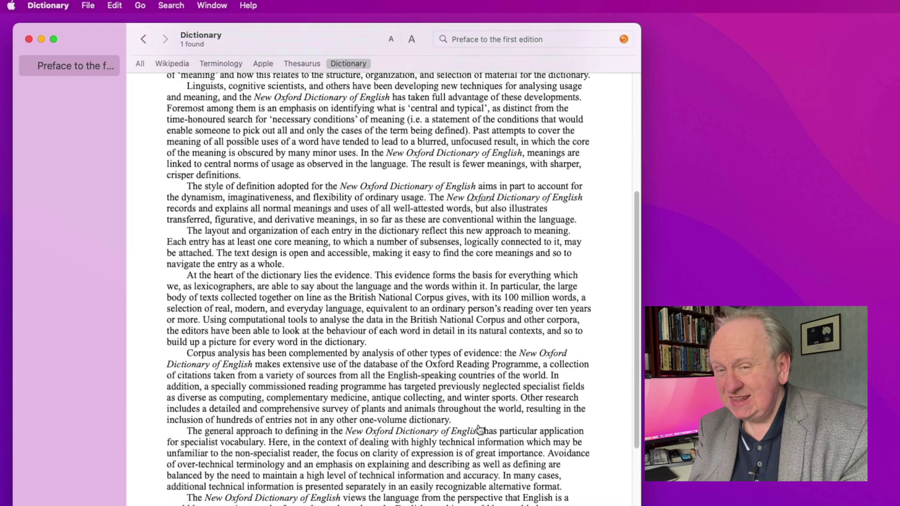
scroll(479, 428, "down", 4)
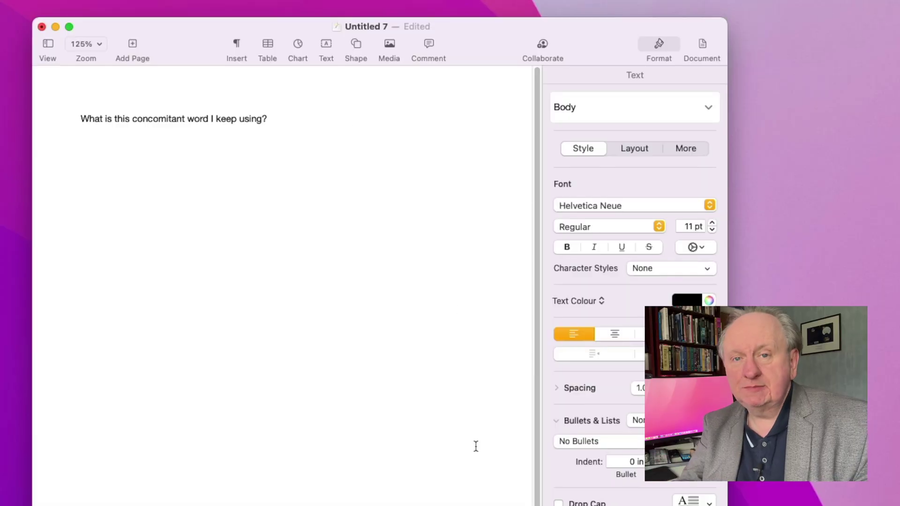
- Look up the word "concomitant" from the Pages document, read its Terminology, Thesaurus and Dictionary definitions, and dismiss the lookup
double_click(163, 118)
right_click(163, 117)
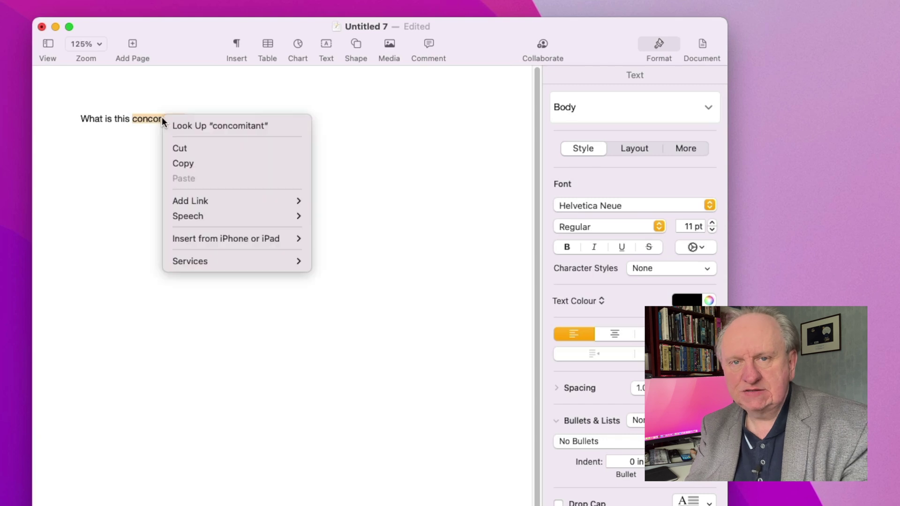
left_click(220, 118)
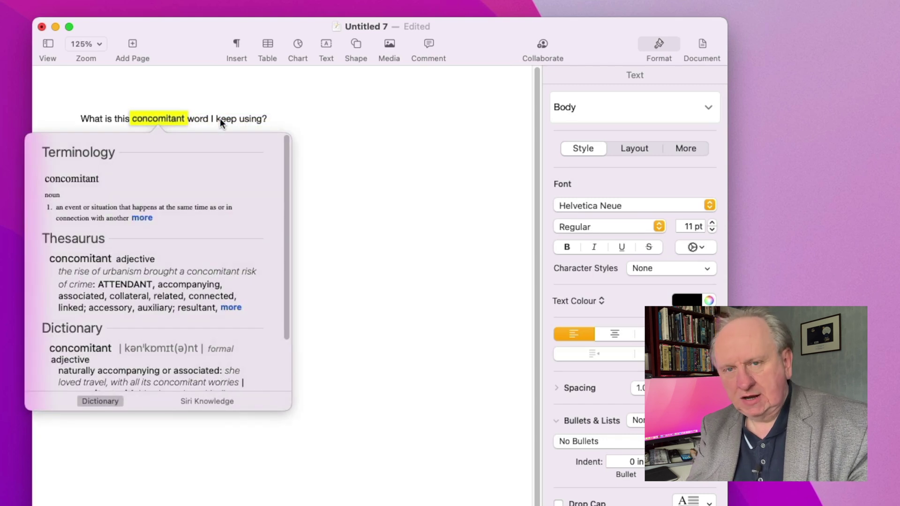
scroll(225, 264, "down", 3)
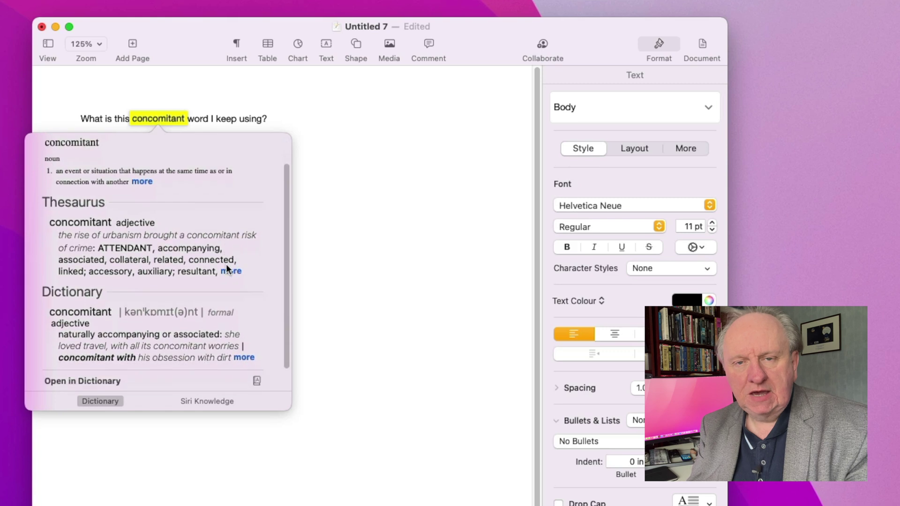
scroll(226, 263, "down", 1)
scroll(226, 263, "up", 1)
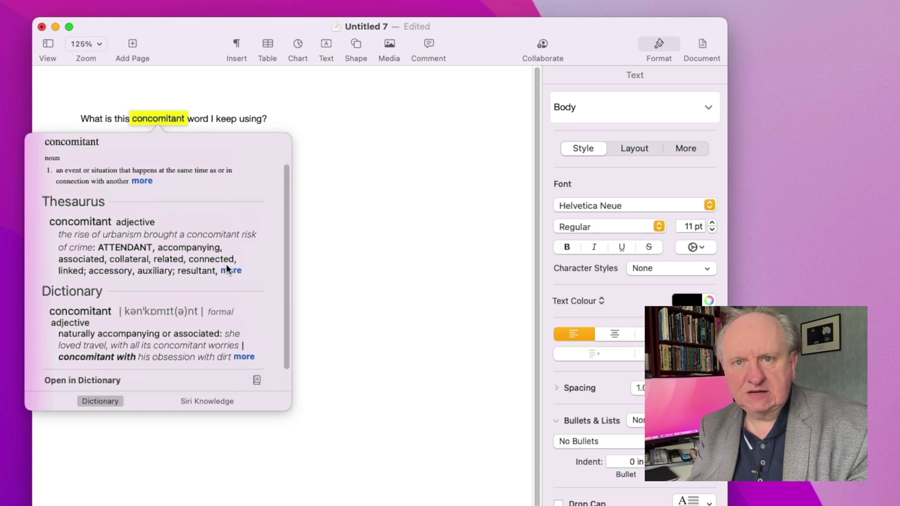
scroll(226, 263, "up", 3)
left_click(329, 280)
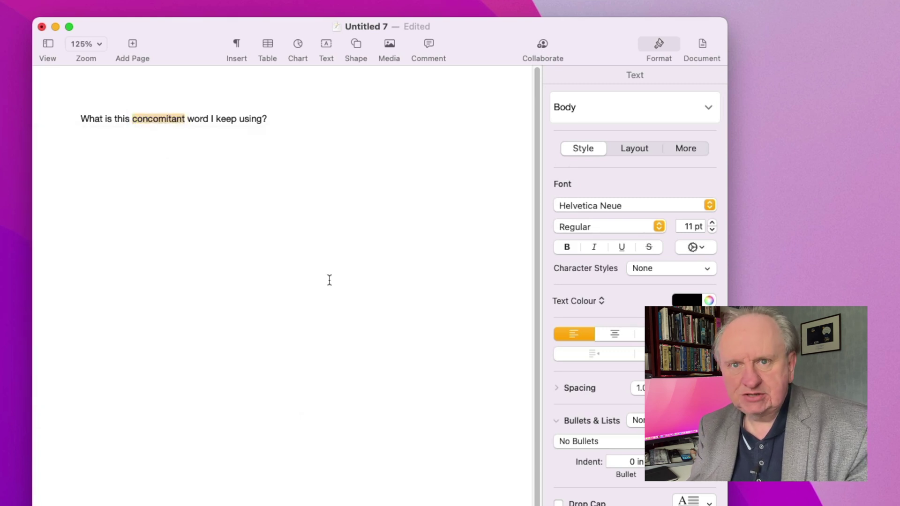
left_click(317, 116)
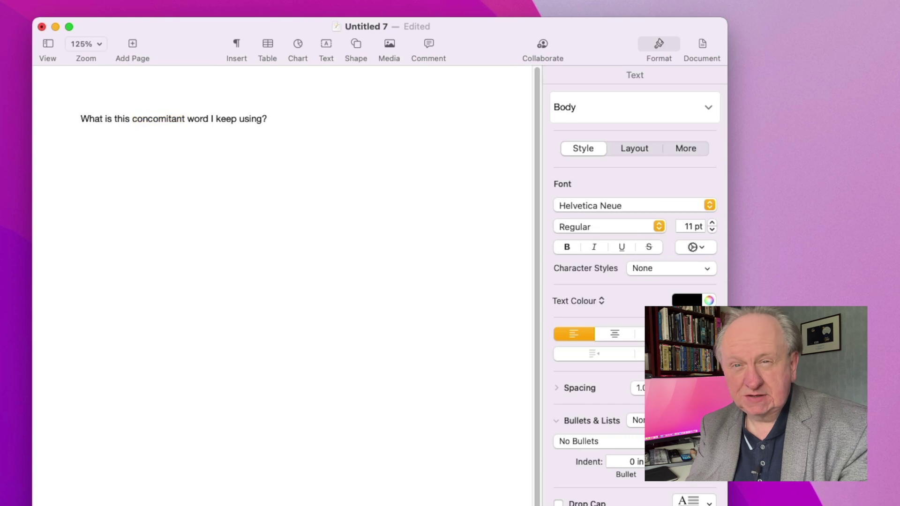
- Return focus to the document and select the word "concomitant" in the sentence
key("super+space")
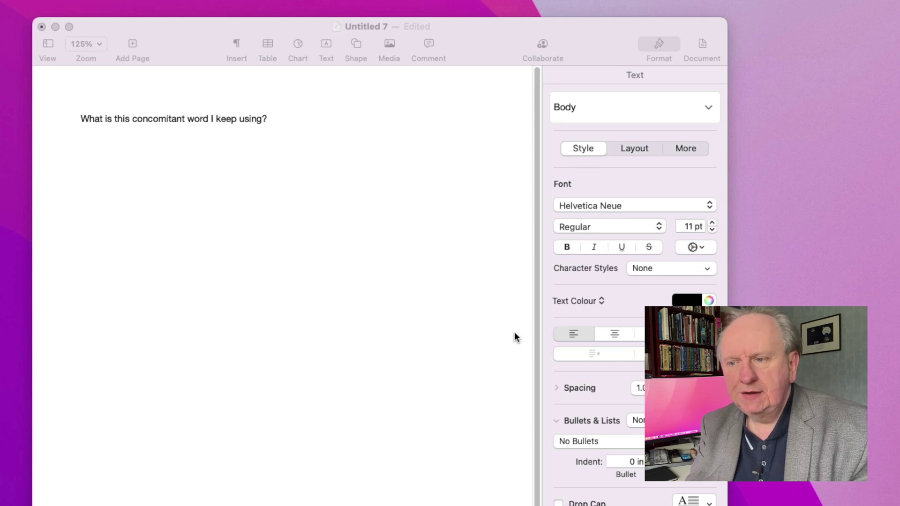
left_click(480, 44)
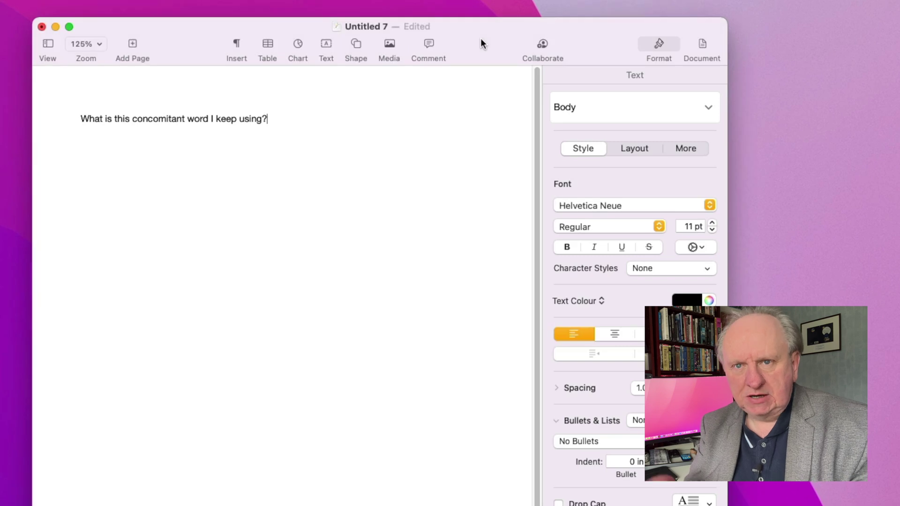
key("Left")
key("Left")
key("Left")
key("Left")
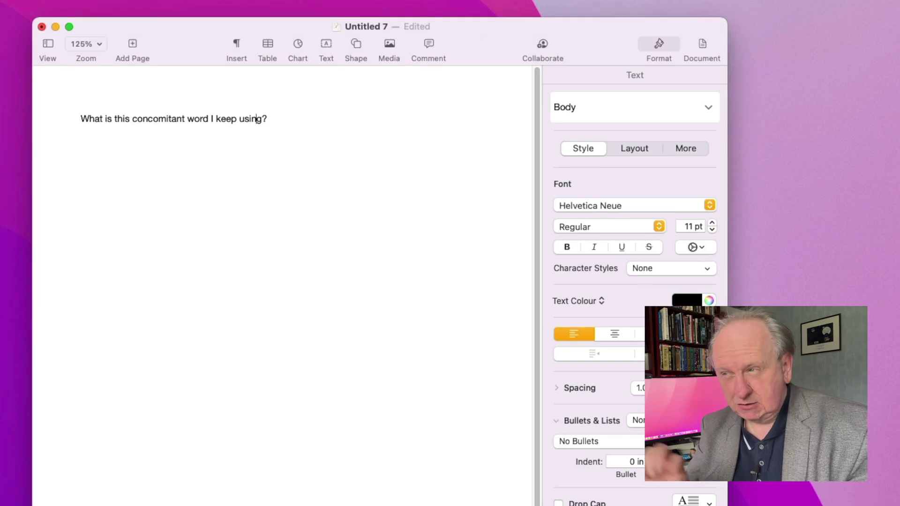
key("Left")
key("Left")
key("Left")
key("Left")
key("Left")
key("Left")
key("Left")
key("Left")
key("Left")
key("Left")
key("Left")
key("Left")
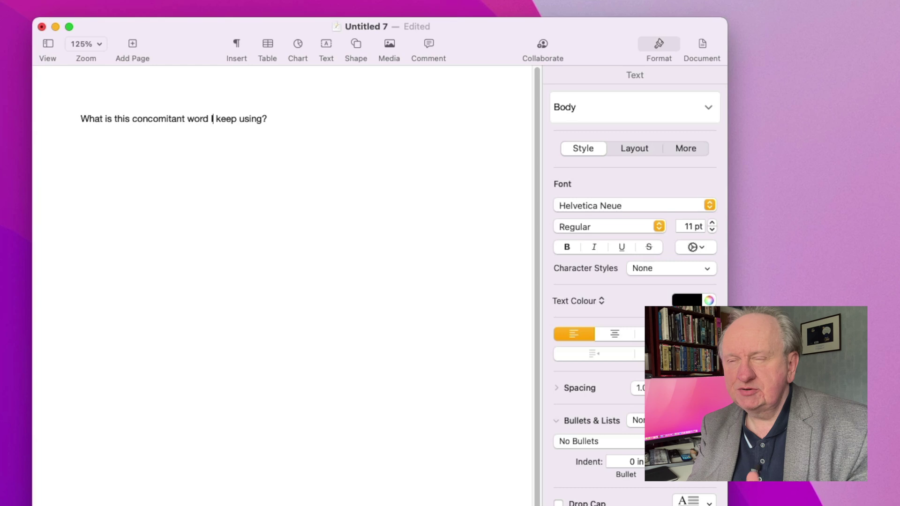
key("Left")
key("Left")
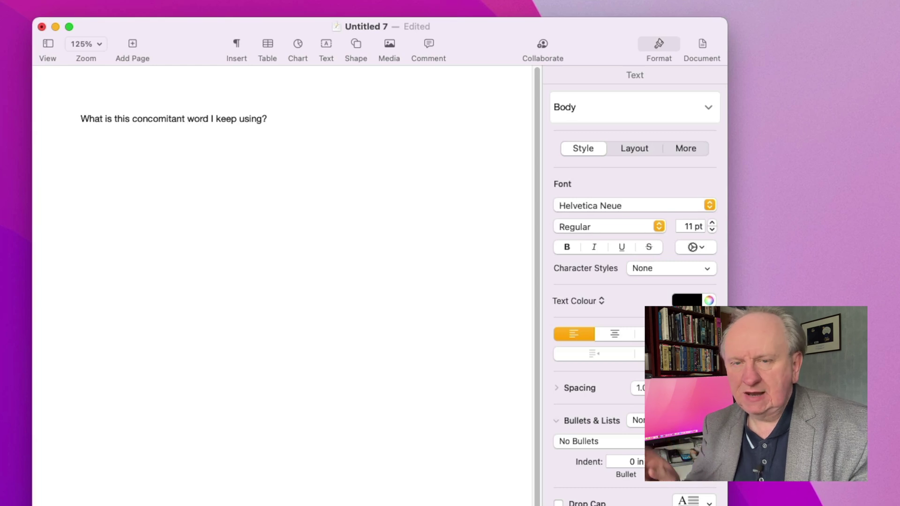
key("alt+shift+Left")
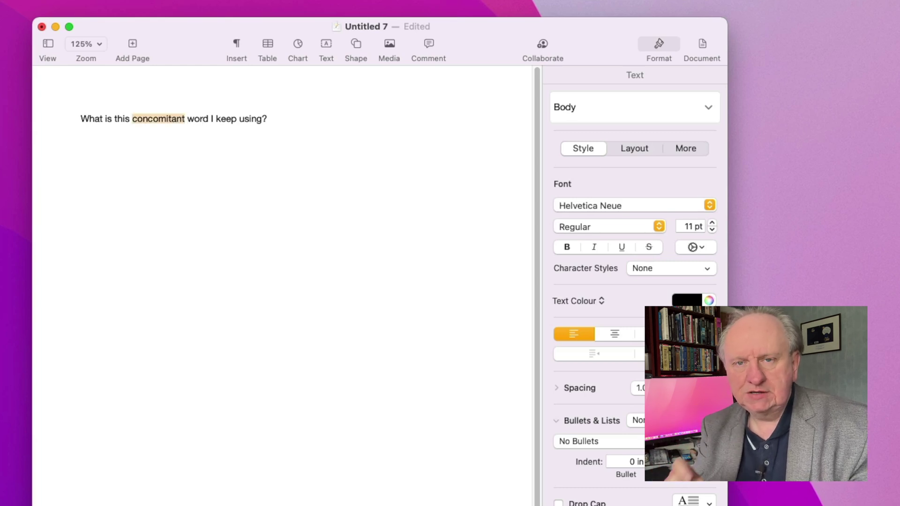